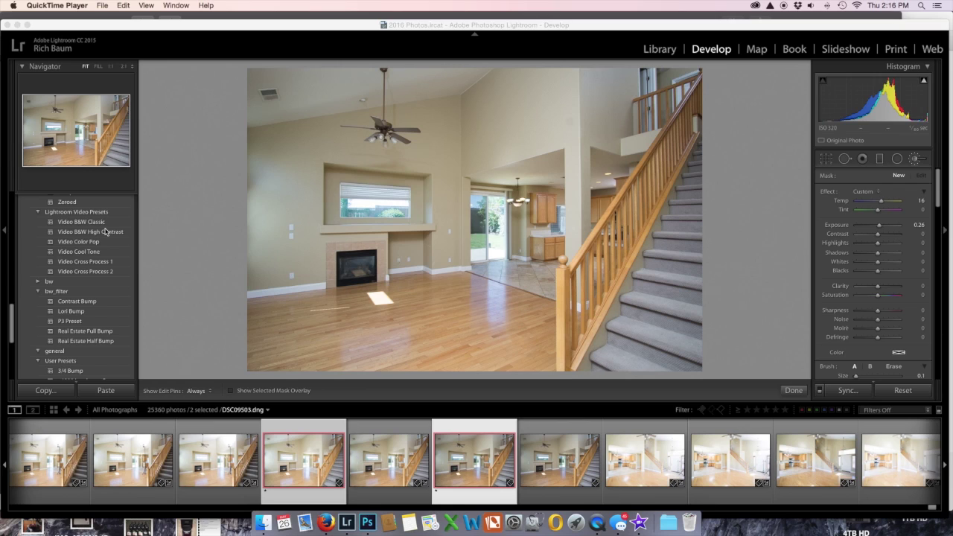
On DSC09501, brush a Temp 16, Exposure 0.26 local adjustment over the upper stairwell window
click(286, 470)
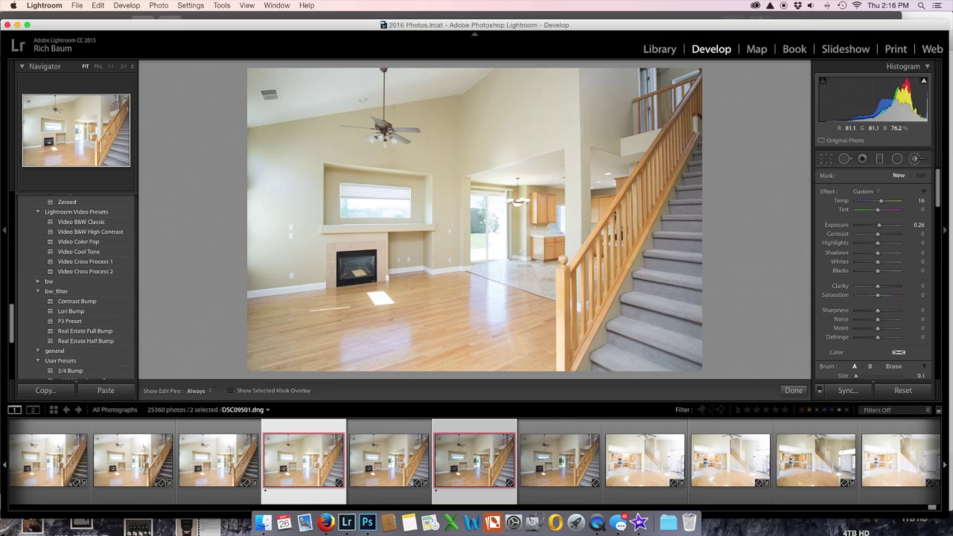
scroll(604, 200, up, 5)
click(915, 160)
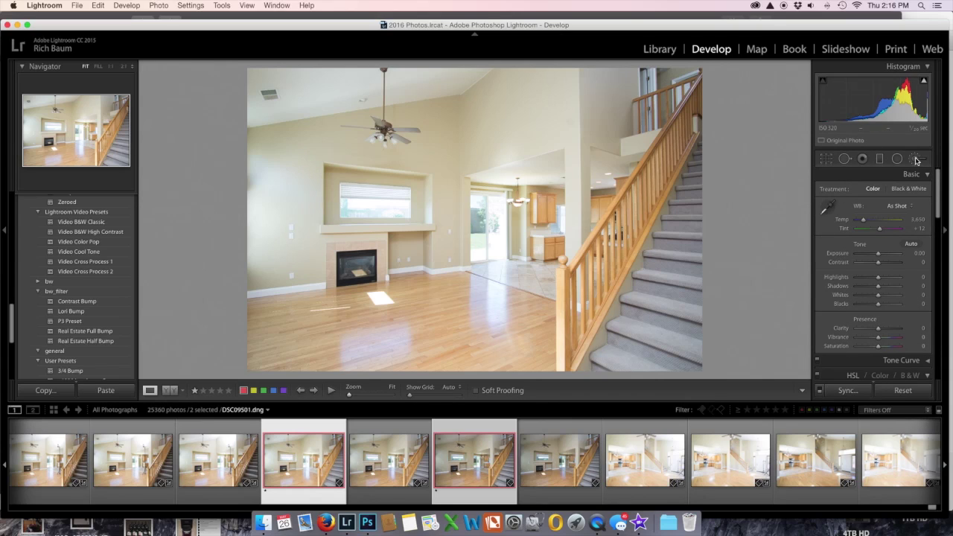
click(915, 161)
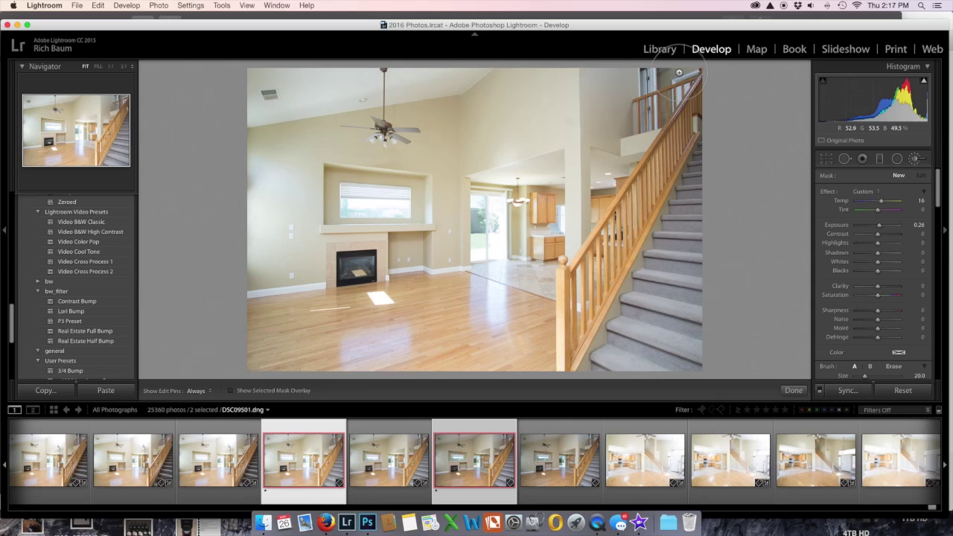
key(h)
key(bracketleft)
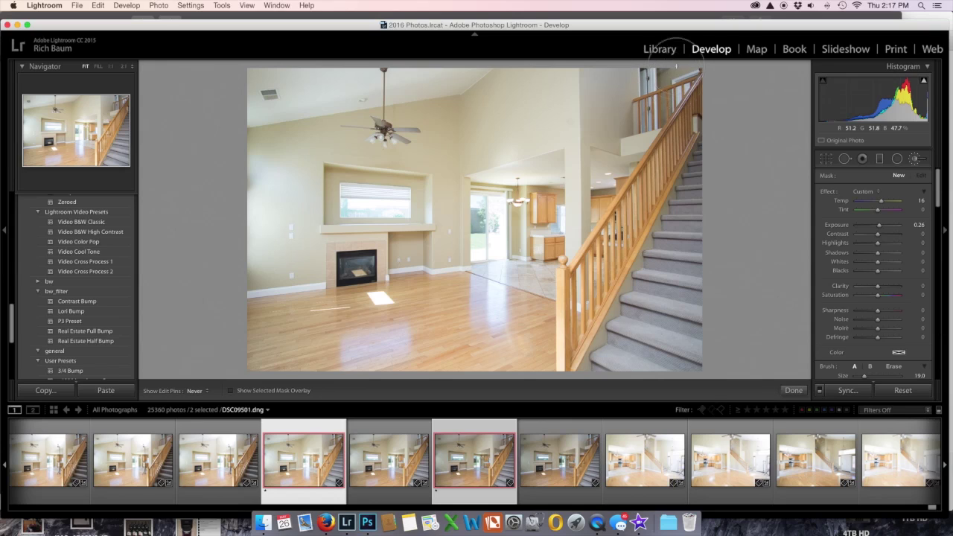
click(675, 72)
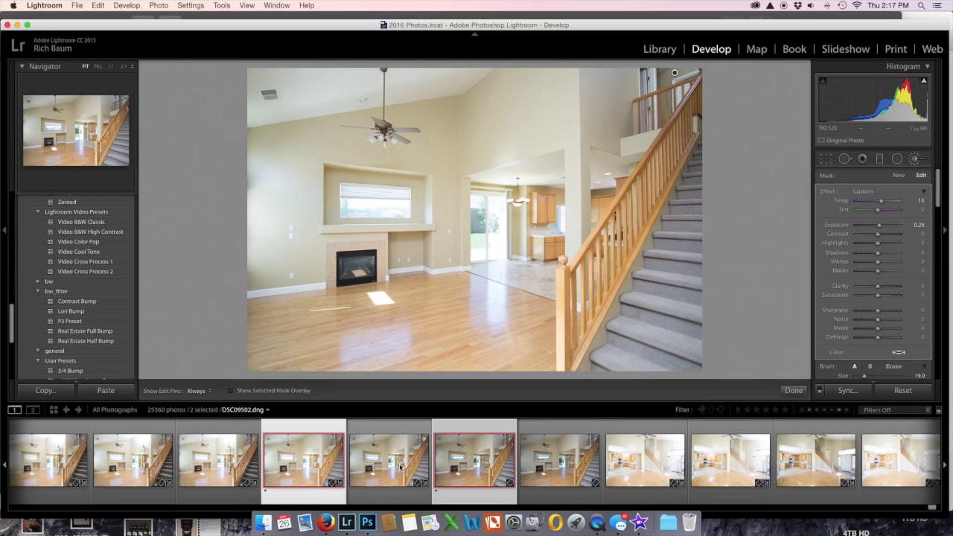
Apply the Real Estate Full Bump preset to DSC09503
key(Right)
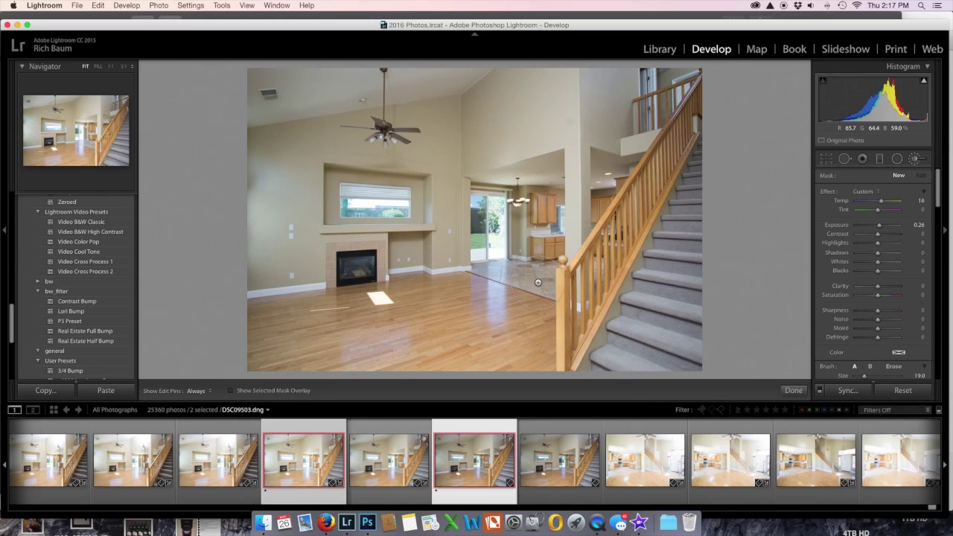
scroll(72, 267, down, 5)
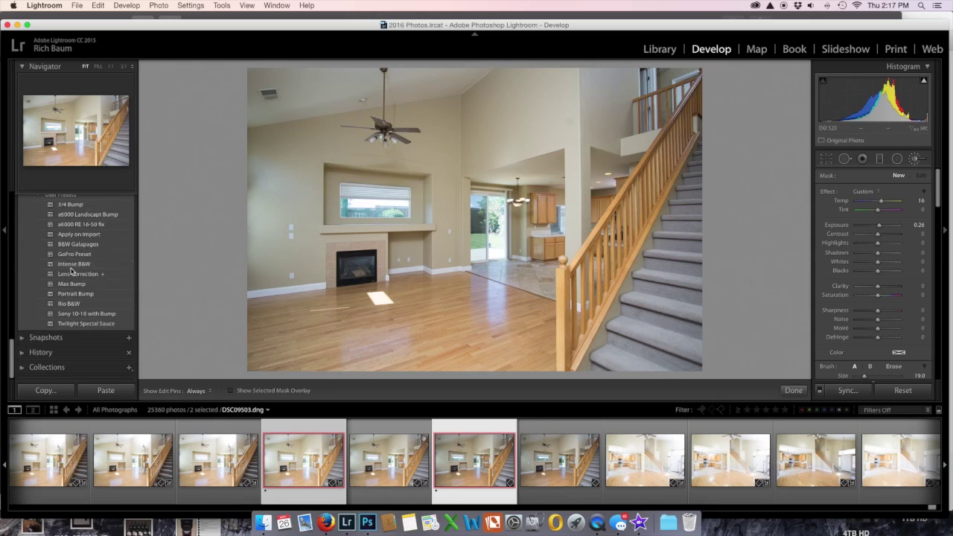
scroll(72, 267, up, 5)
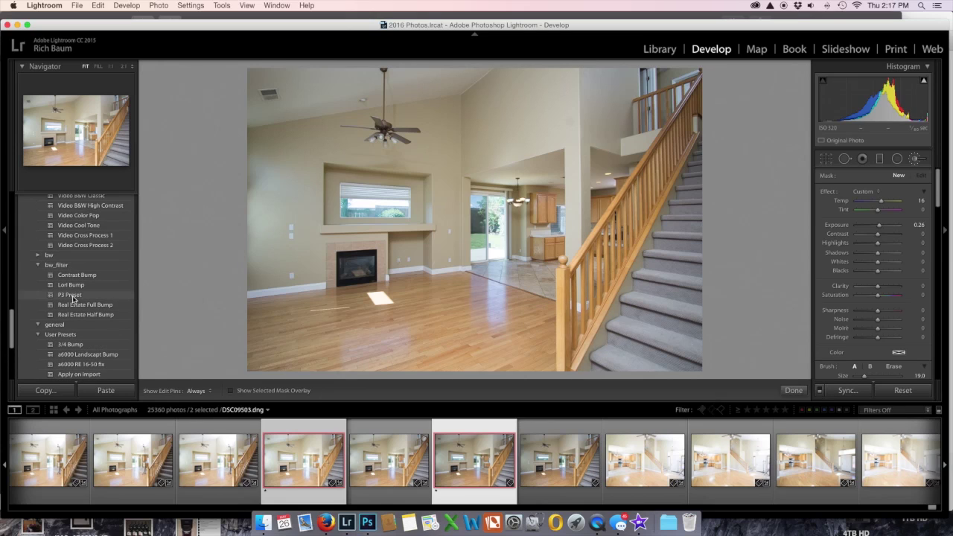
click(76, 306)
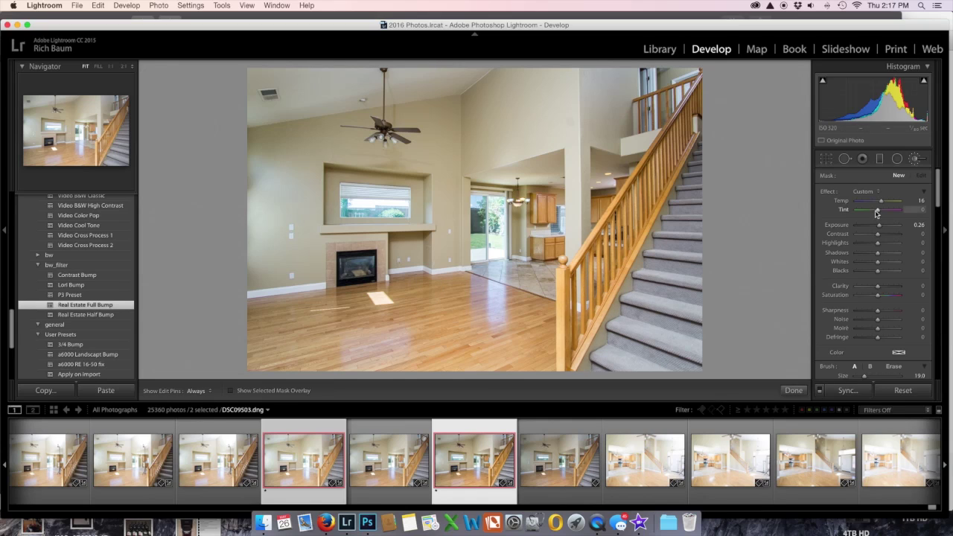
Warm DSC09503's white balance to 3,784, then return to DSC09501
click(915, 159)
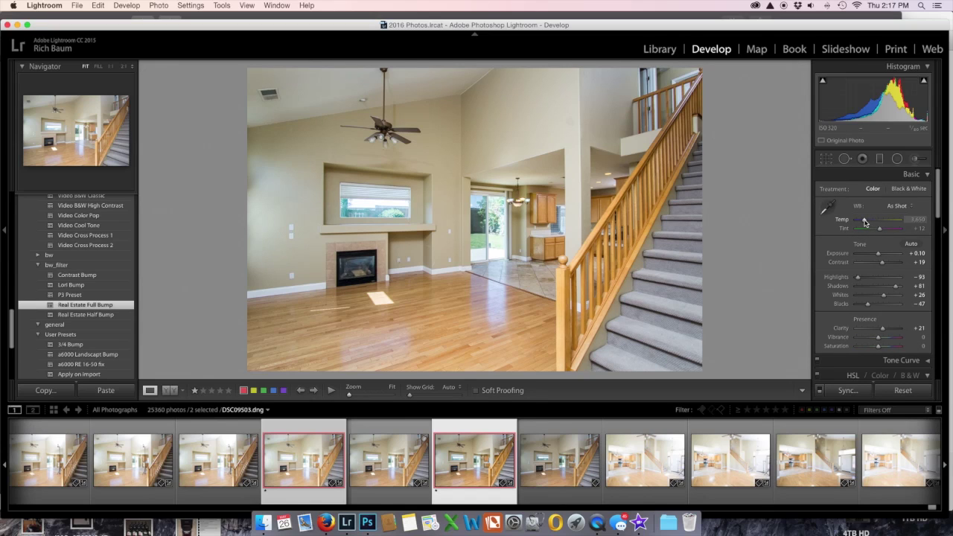
click(865, 221)
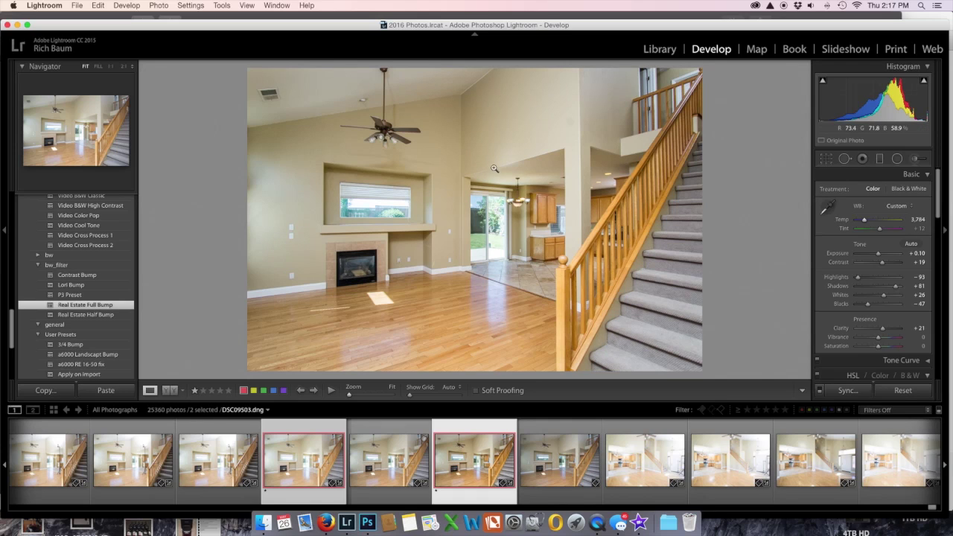
key(super+u)
key(super+z)
key(super+z)
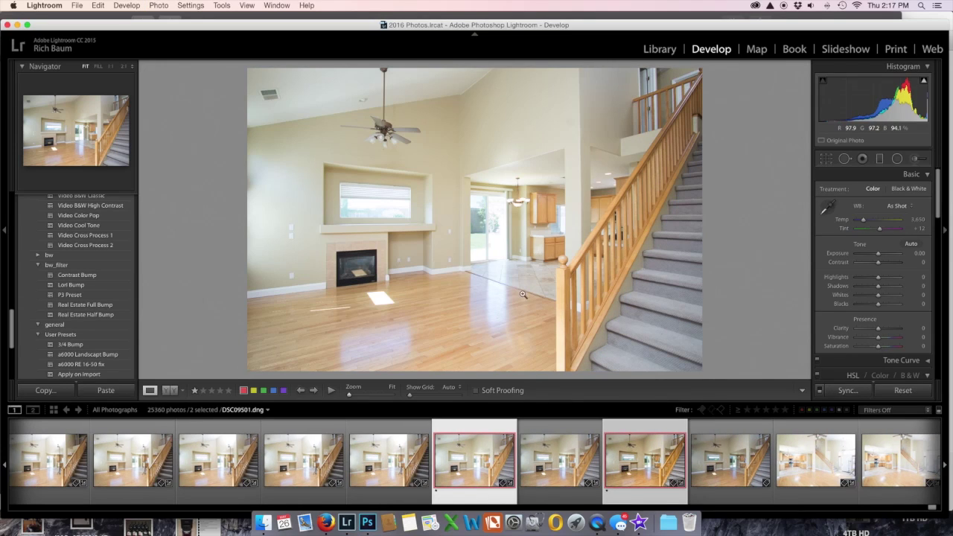
Open both photos as layers in Photoshop and hide the DSC09501 layer behind a black mask
right_click(521, 256)
mouse_move(545, 312)
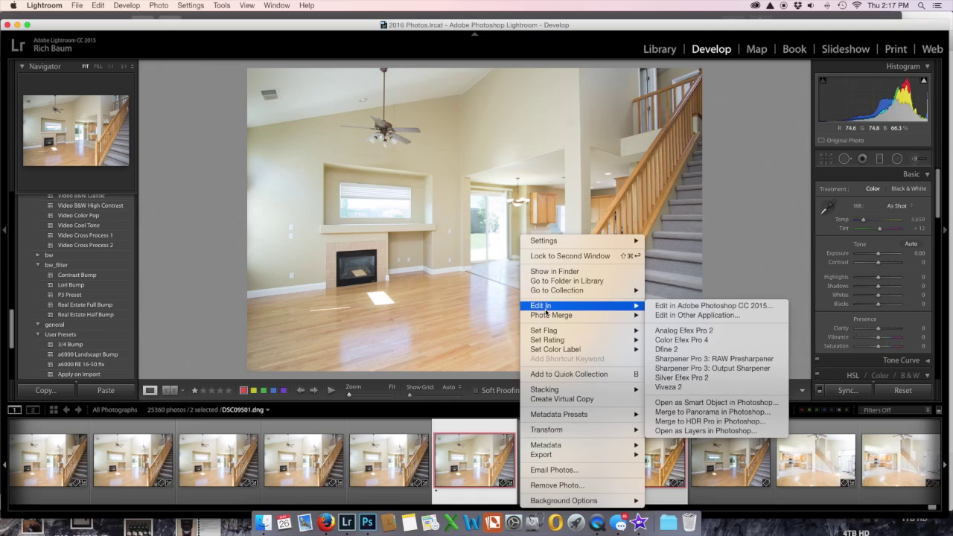
click(693, 431)
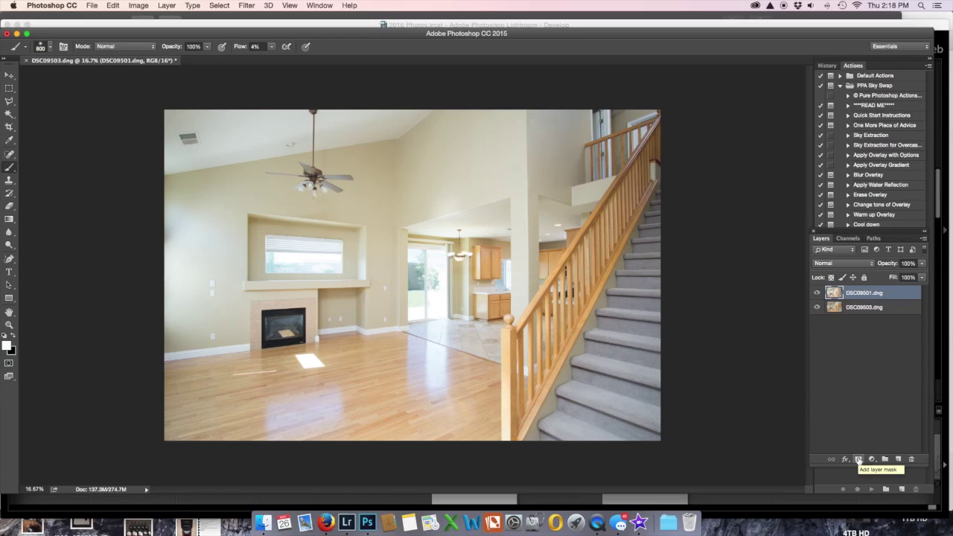
alt+click(859, 460)
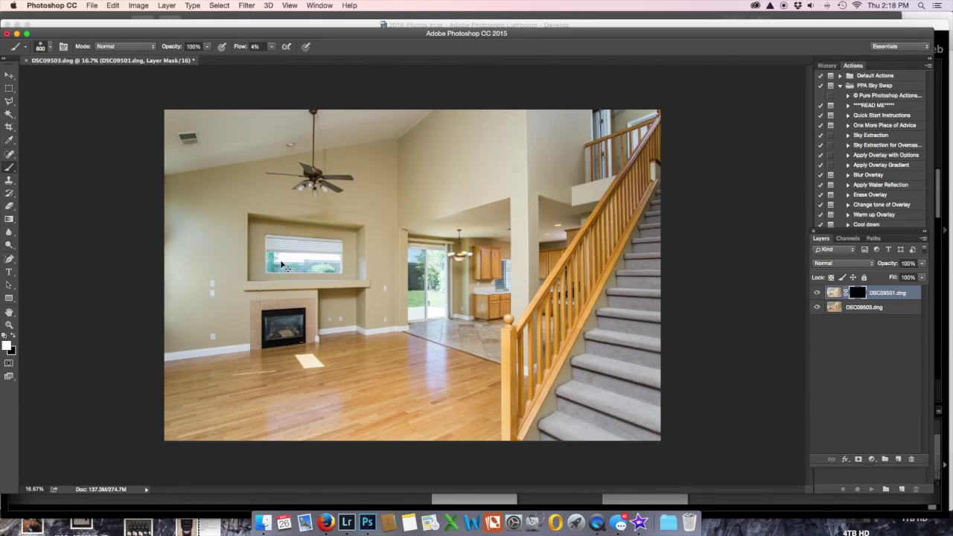
Zoom the canvas to 50% and shrink the mask brush from 800 to 500
key(super+plus)
key(super+plus)
key(super+plus)
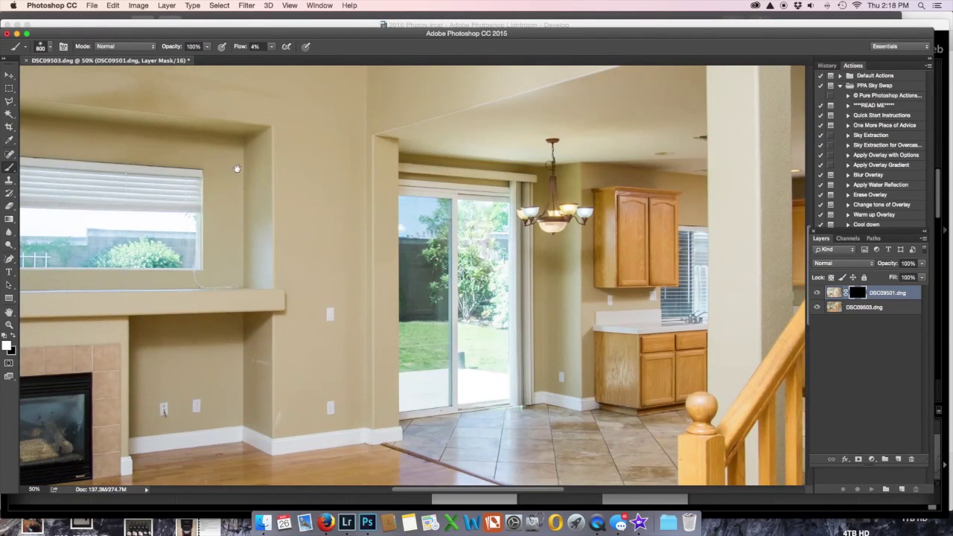
scroll(281, 260, up, 5)
scroll(281, 261, left, 5)
key(bracketleft)
key(bracketleft)
key(bracketleft)
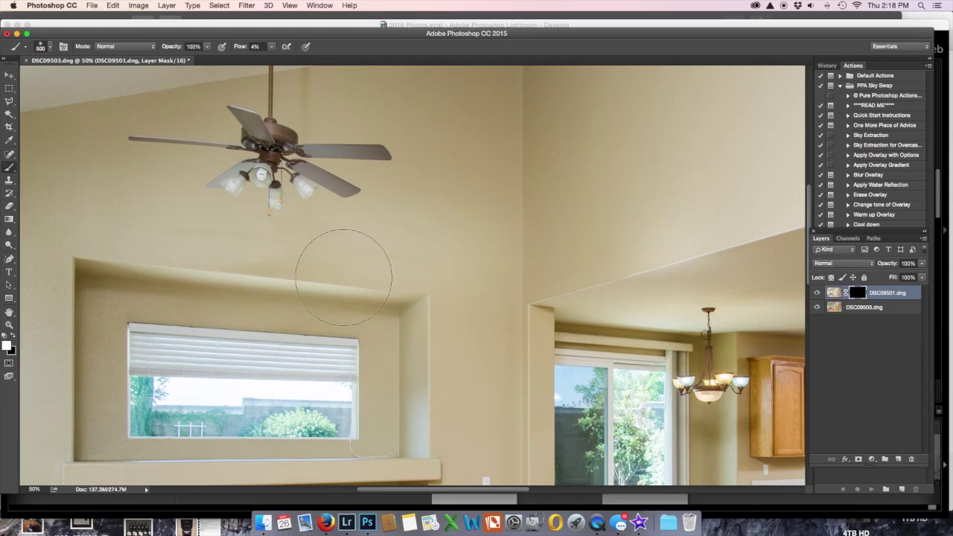
scroll(312, 160, right, 3)
scroll(316, 194, right, 12)
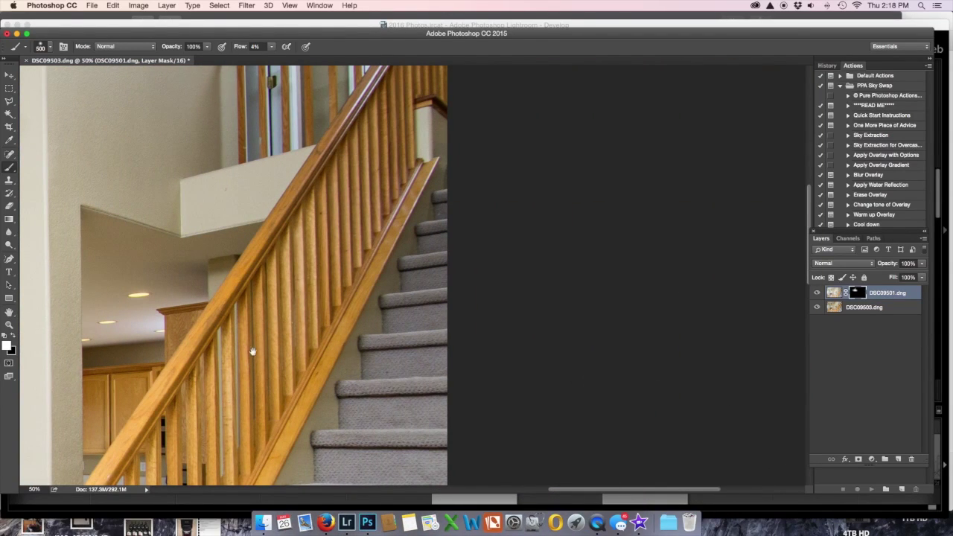
scroll(251, 347, left, 10)
scroll(460, 386, left, 6)
scroll(461, 386, up, 4)
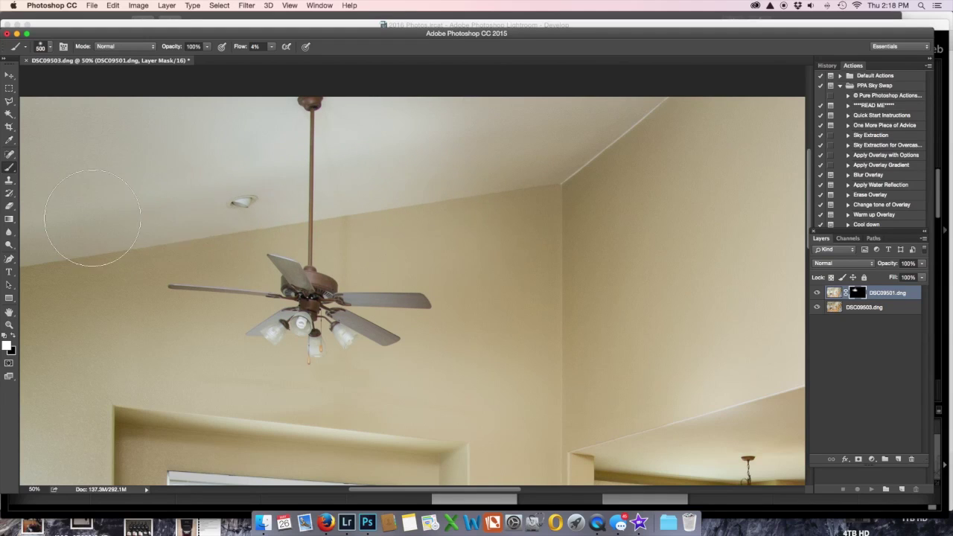
scroll(330, 119, right, 5)
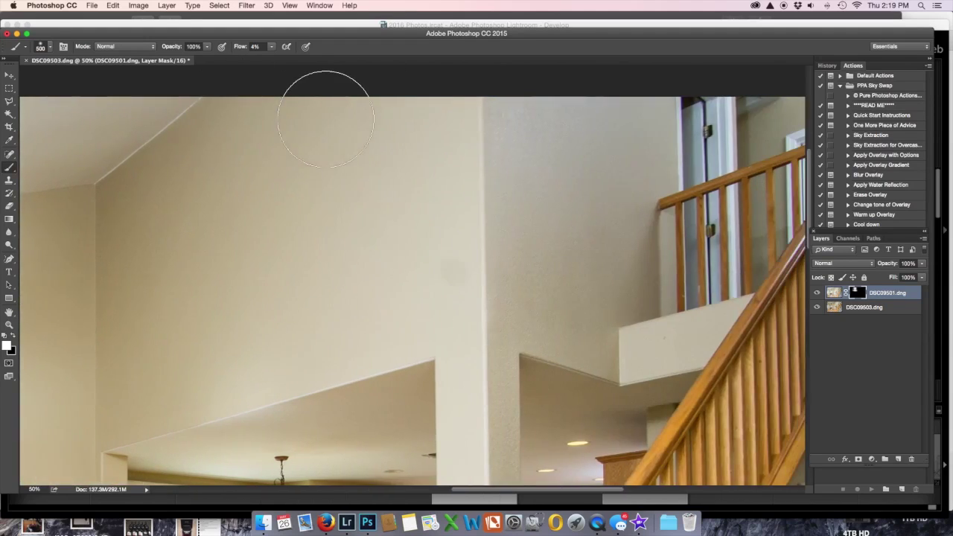
scroll(328, 116, right, 15)
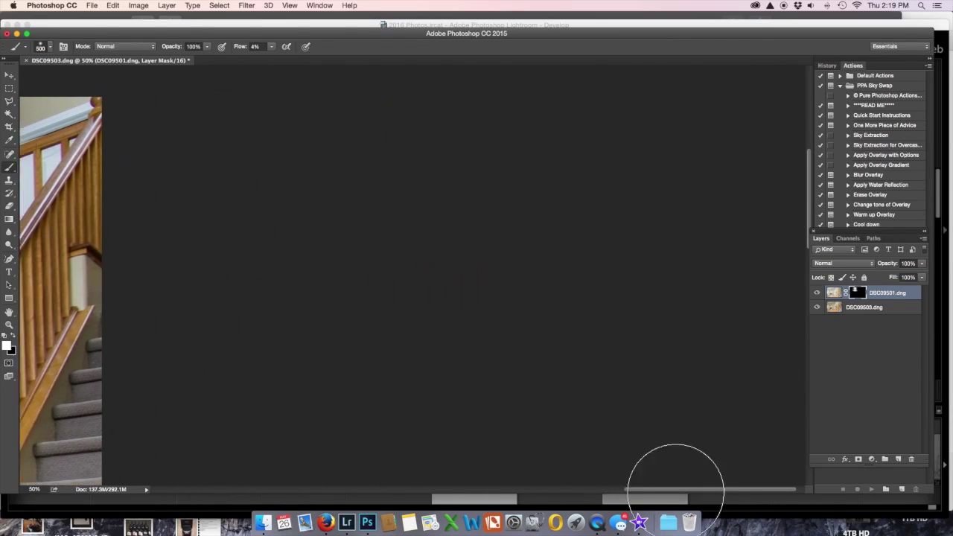
scroll(675, 479, right, 2)
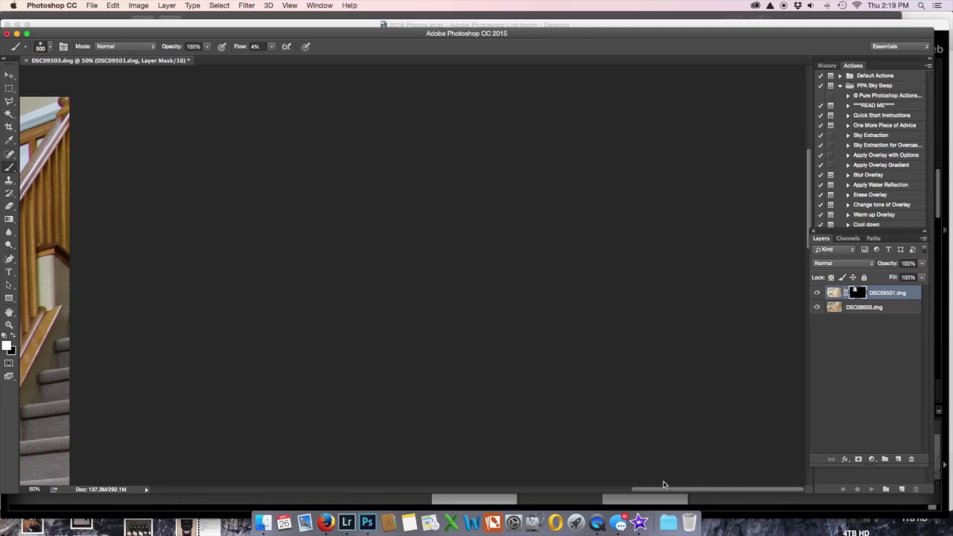
Zoom out, dismiss the no-layers-selected warning, pan to the stairs and kitchen, and target the top layer's mask
key(super+minus)
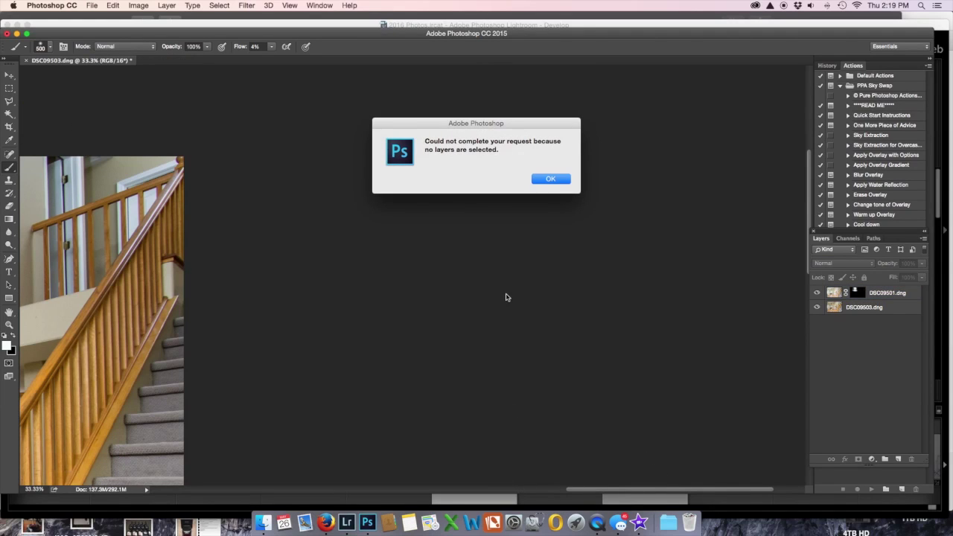
click(549, 179)
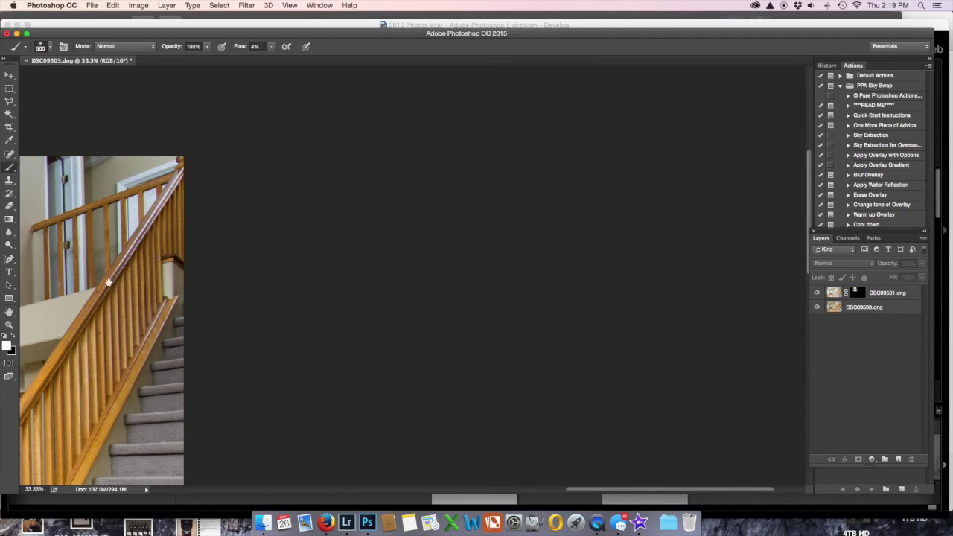
drag(107, 283, 602, 109)
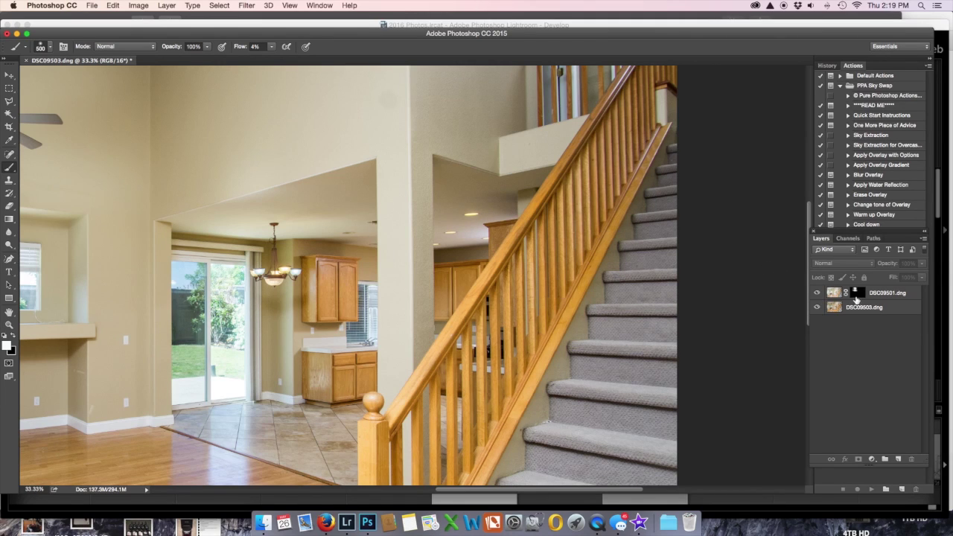
click(856, 295)
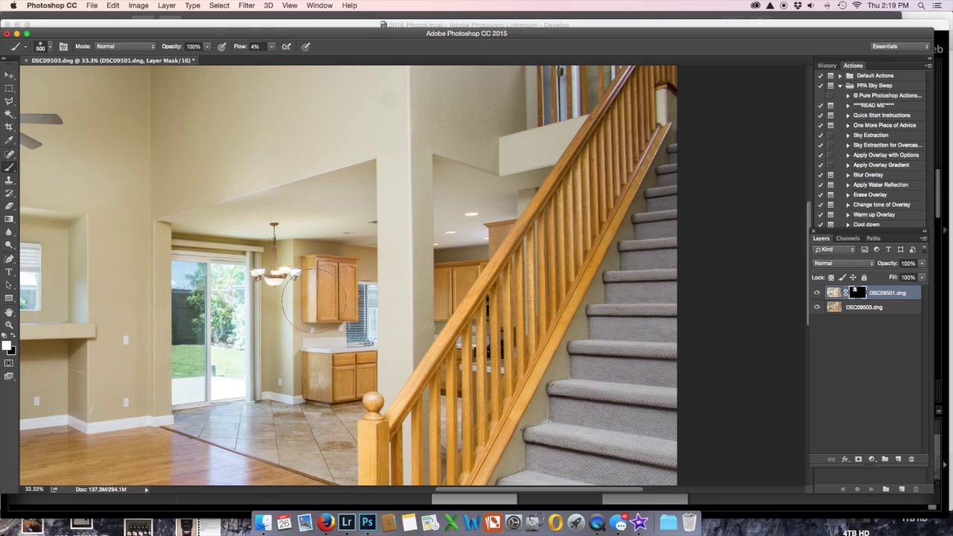
Paint flash exposure onto the lower cabinet, soffit wall, pillar and wall left of the window
mouse_move(313, 297)
mouse_down()
mouse_move(302, 385)
mouse_move(315, 362)
mouse_move(314, 327)
mouse_move(307, 367)
mouse_up()
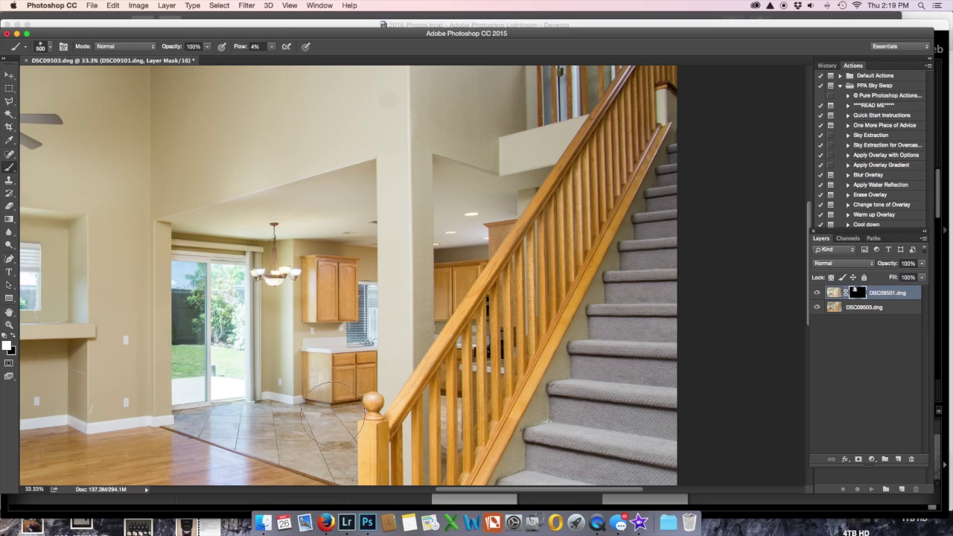
mouse_move(355, 196)
mouse_down()
mouse_move(330, 180)
mouse_move(399, 164)
mouse_move(405, 174)
mouse_move(354, 191)
mouse_up()
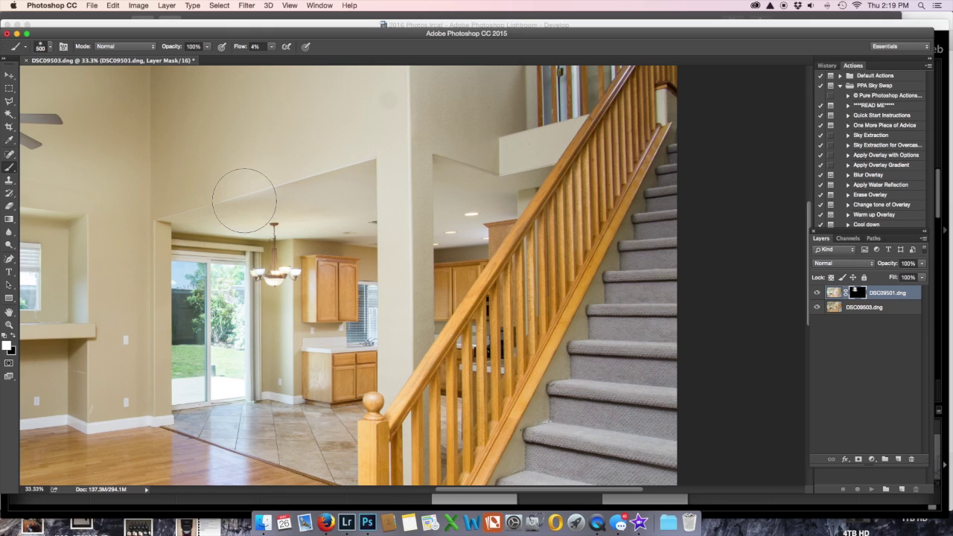
mouse_move(151, 204)
mouse_down()
mouse_move(340, 187)
mouse_move(377, 171)
mouse_move(437, 239)
mouse_up()
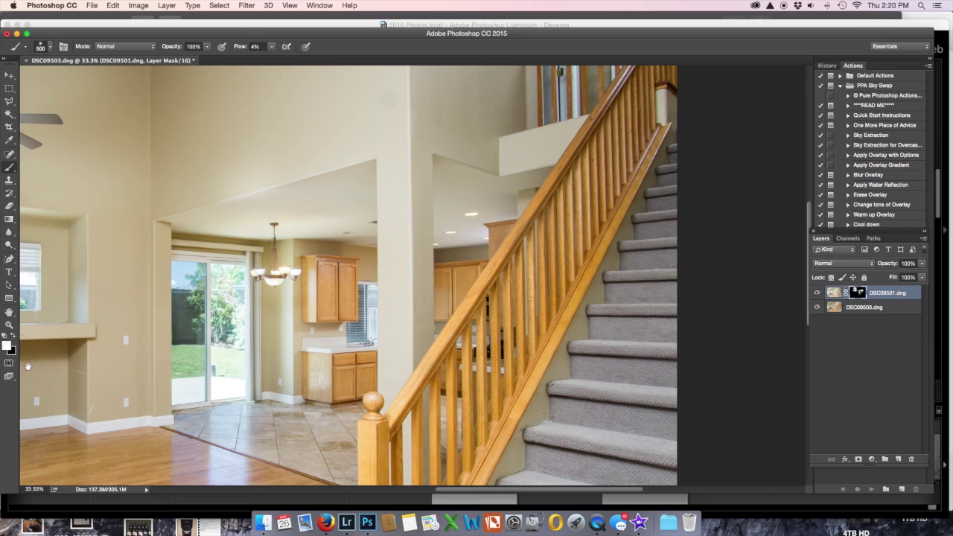
drag(48, 351, 406, 296)
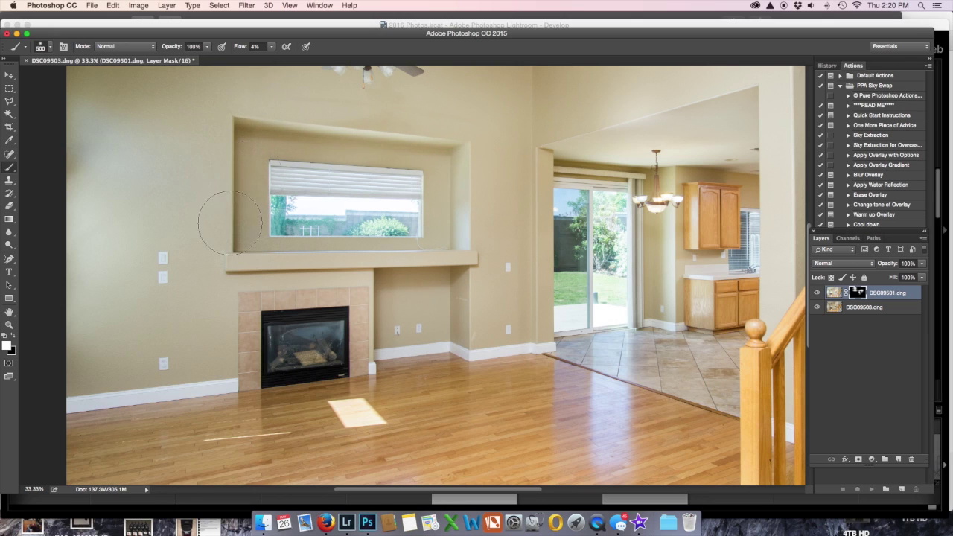
drag(188, 216, 194, 200)
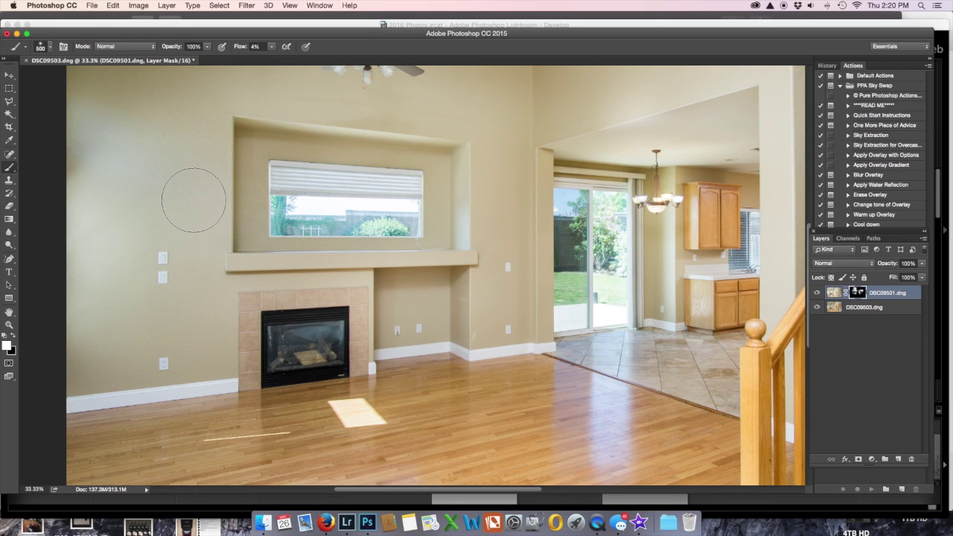
key(super+minus)
key(super+minus)
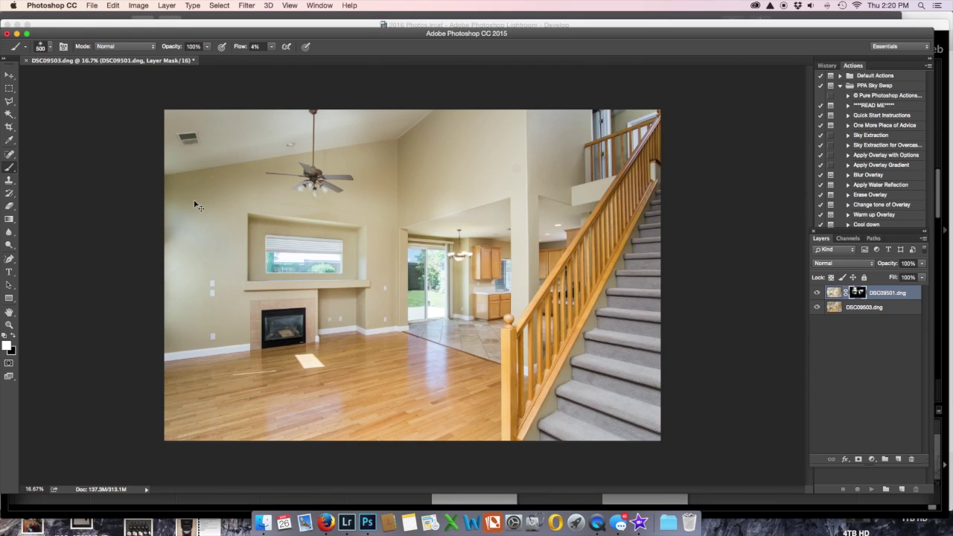
Raise the mask brush from 500 to 1000 and switch the foreground to black
key(bracketright)
key(bracketright)
key(bracketright)
key(bracketright)
key(bracketright)
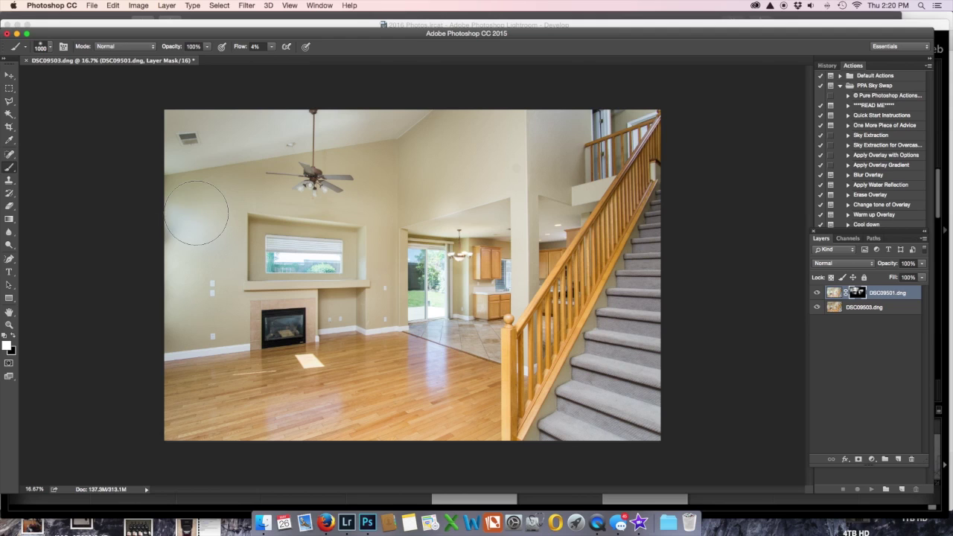
key(x)
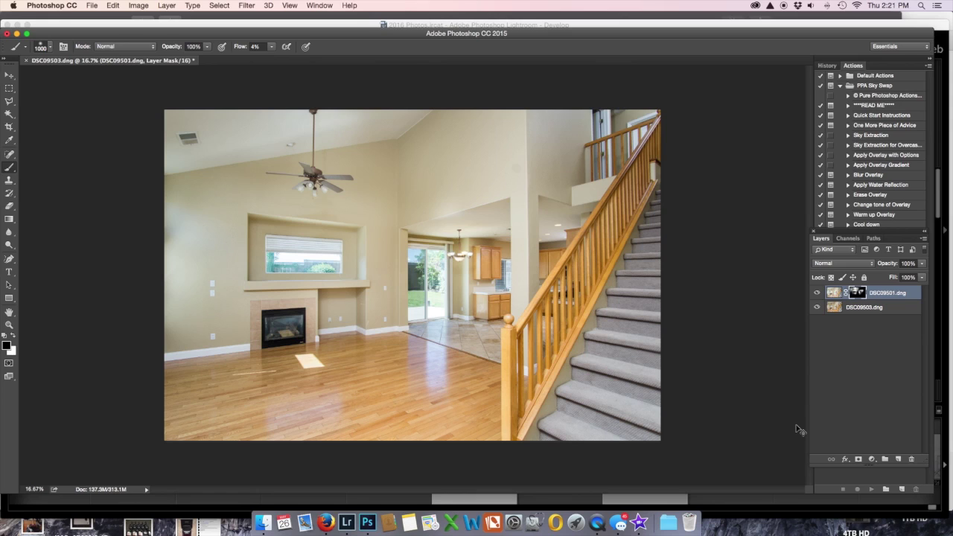
Flatten the image and spot-heal dust on the wall beside the ceiling fan and its top blade
key(super+e)
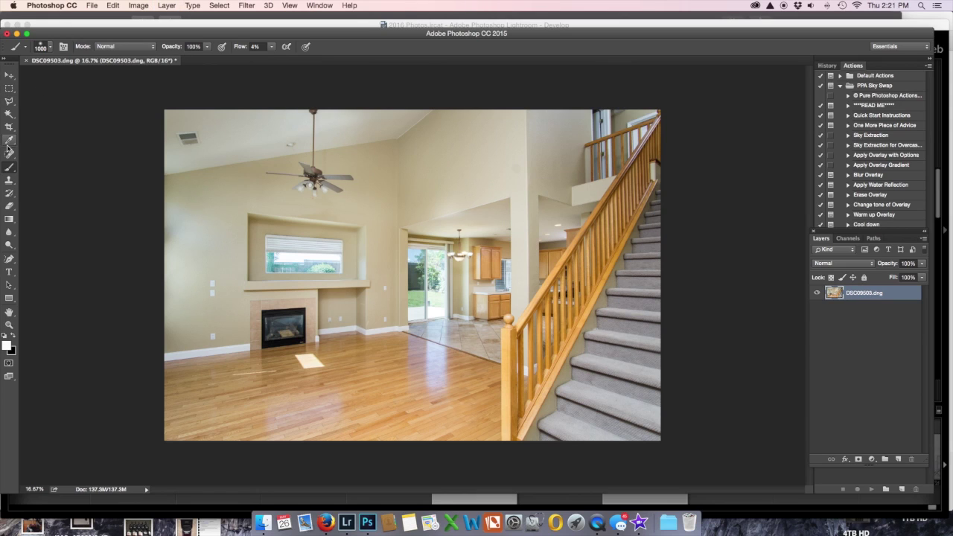
drag(9, 156, 45, 152)
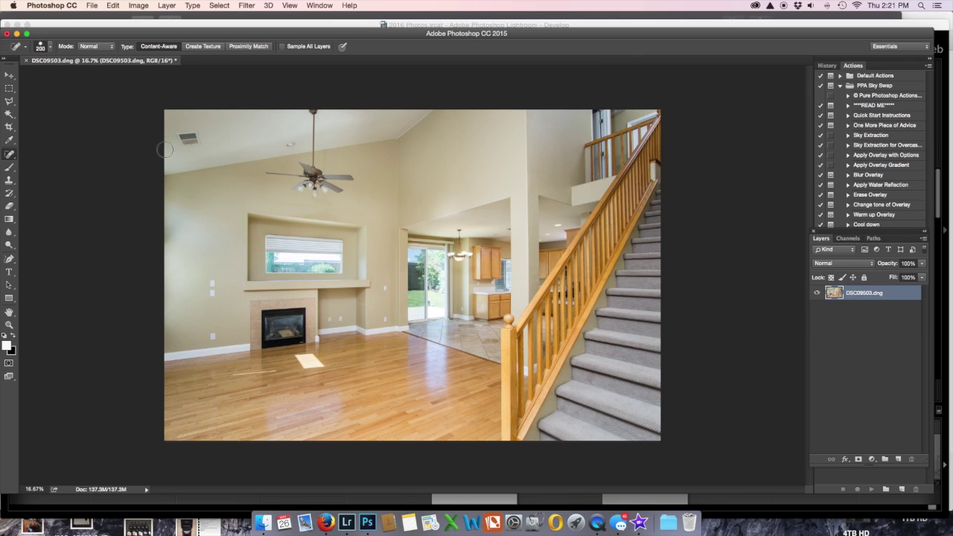
key(super+equal)
key(super+equal)
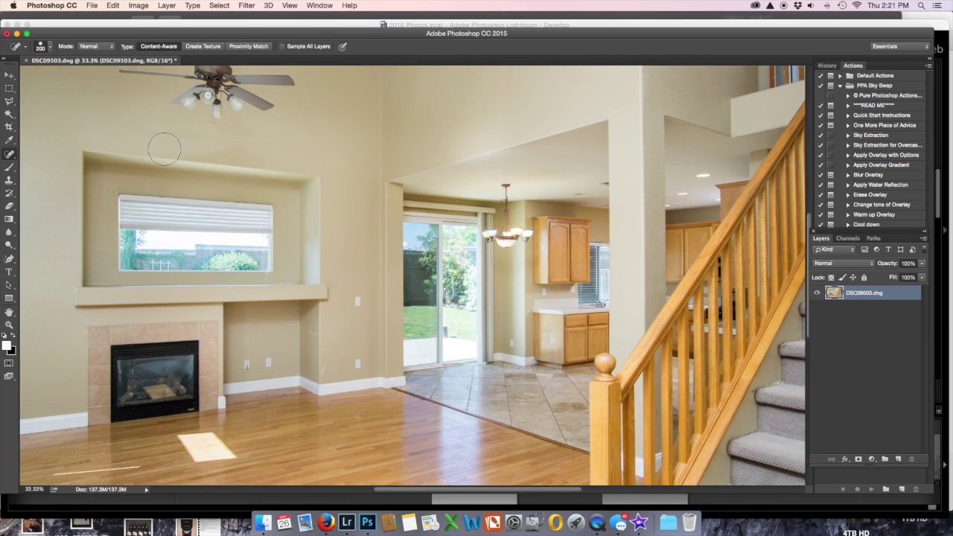
drag(196, 124, 216, 269)
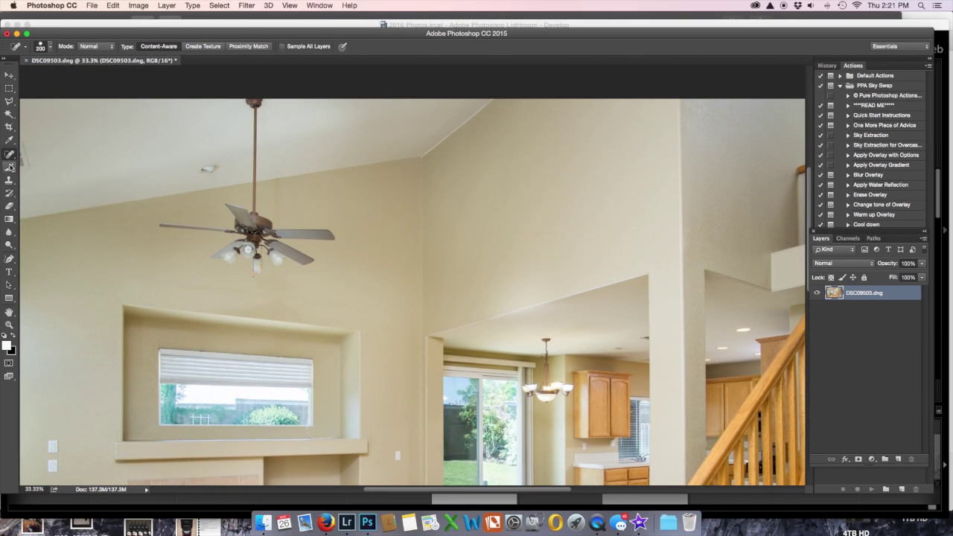
click(279, 183)
drag(278, 206, 305, 209)
click(283, 181)
With the healing brush at size 100, heal spots along the fan rod, then zoom out
scroll(389, 250, up, 3)
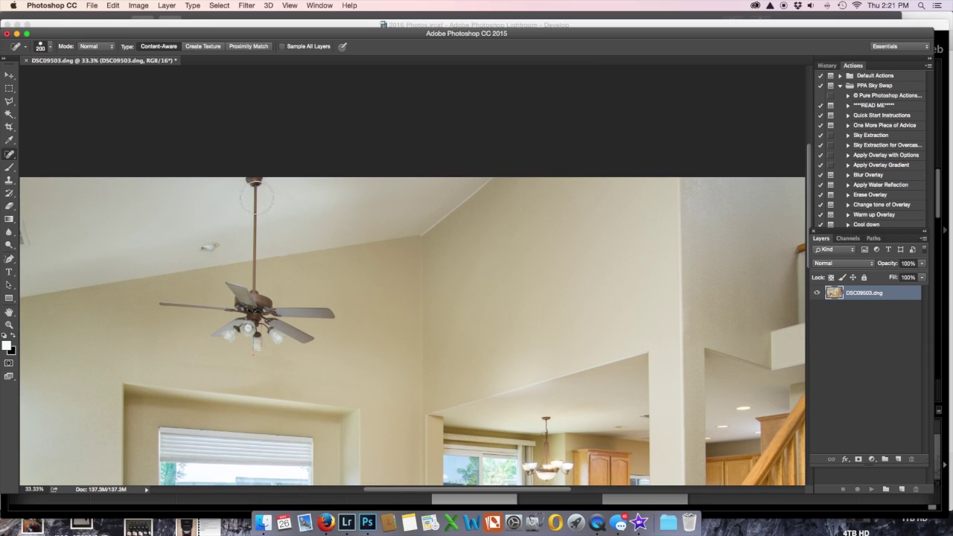
key(bracketleft)
key(bracketleft)
key(bracketleft)
key(bracketleft)
drag(267, 204, 271, 237)
drag(473, 250, 320, 134)
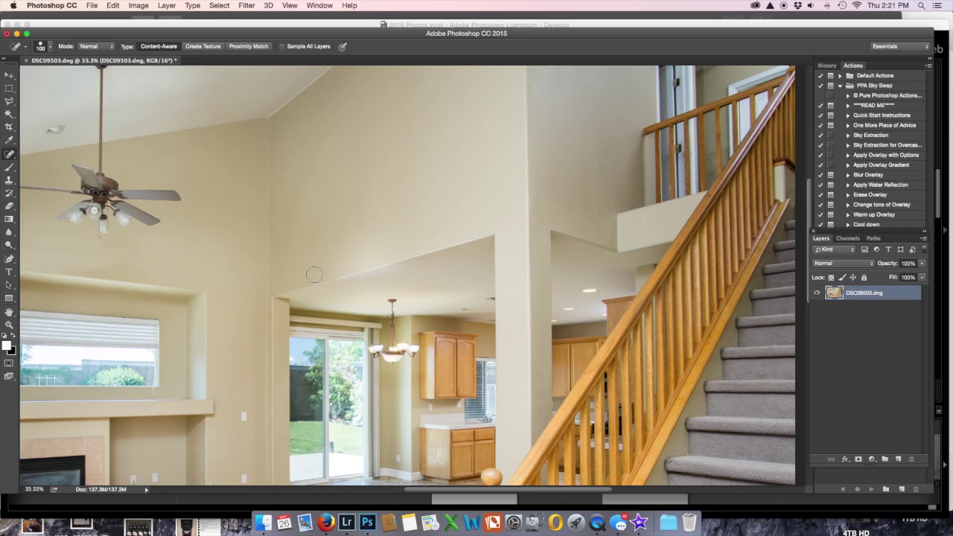
key(super+minus)
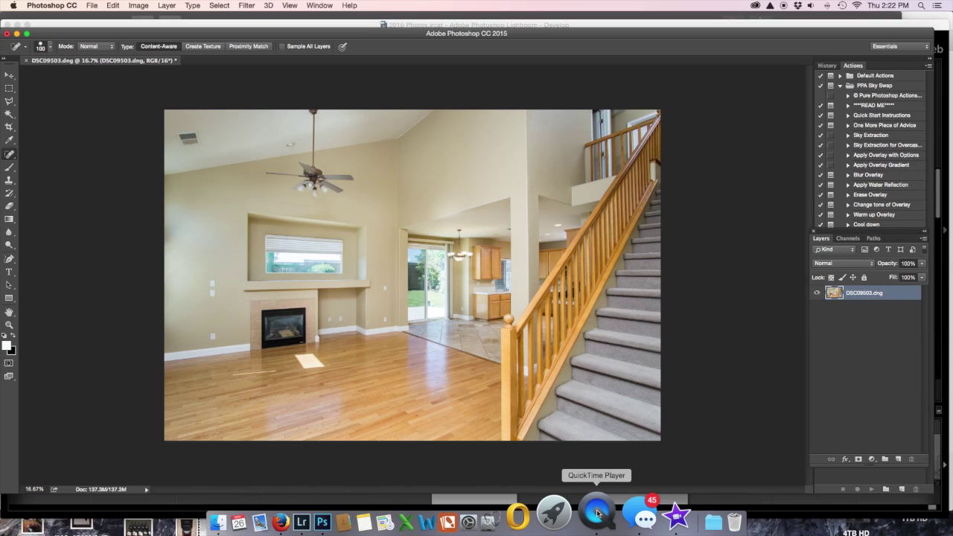
right_click(596, 513)
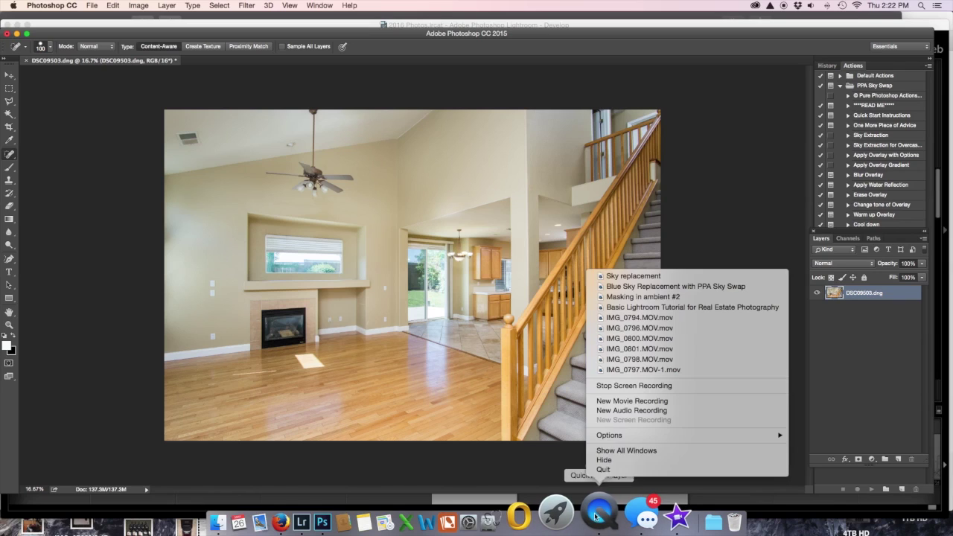